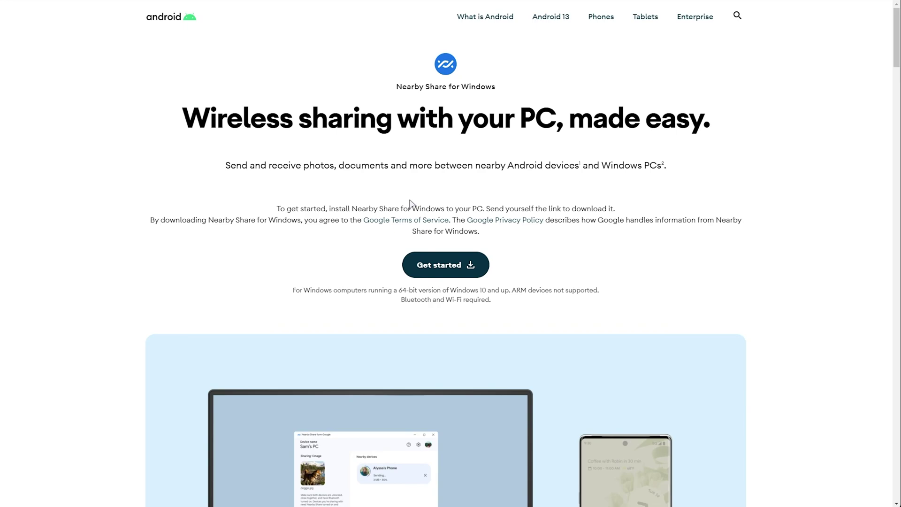
Step: Review the Nearby Share for Windows requirements: 64-bit Windows 10 or later, Bluetooth and Wi-Fi
{"action": "left_click_drag", "start_coordinate": [377, 87], "coordinate": [376, 123]}
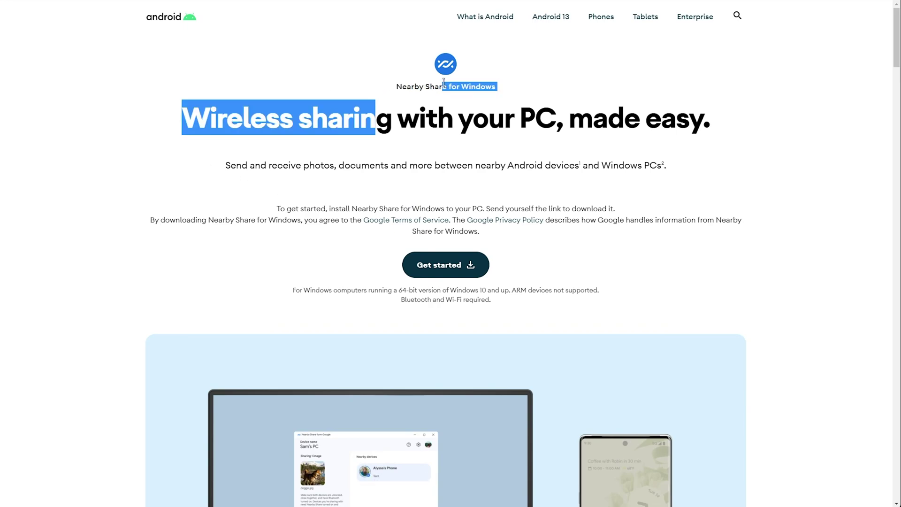
{"action": "left_click", "coordinate": [376, 123]}
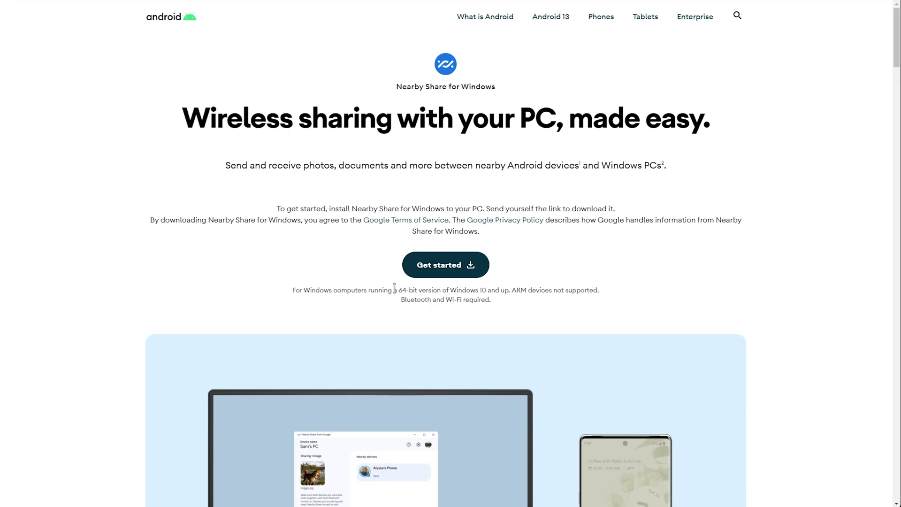
{"action": "left_click_drag", "start_coordinate": [400, 290], "coordinate": [598, 290]}
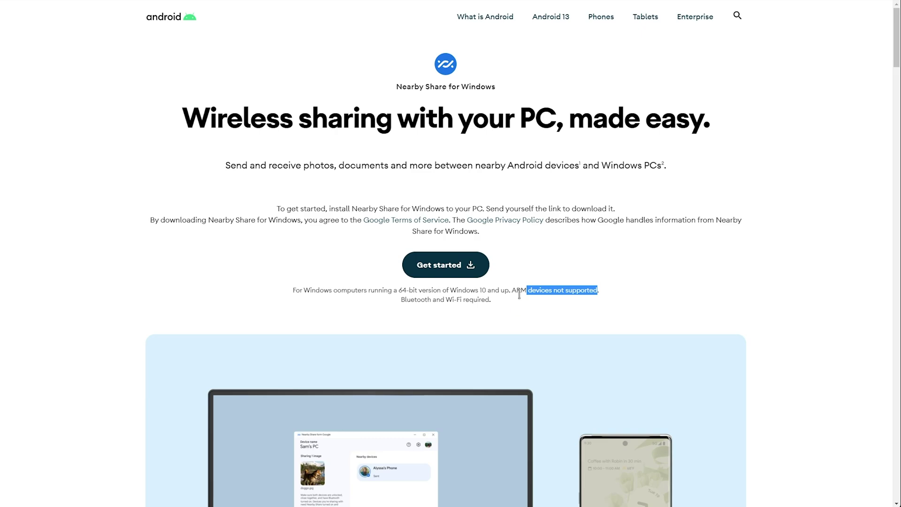
{"action": "left_click_drag", "start_coordinate": [489, 310], "coordinate": [408, 312]}
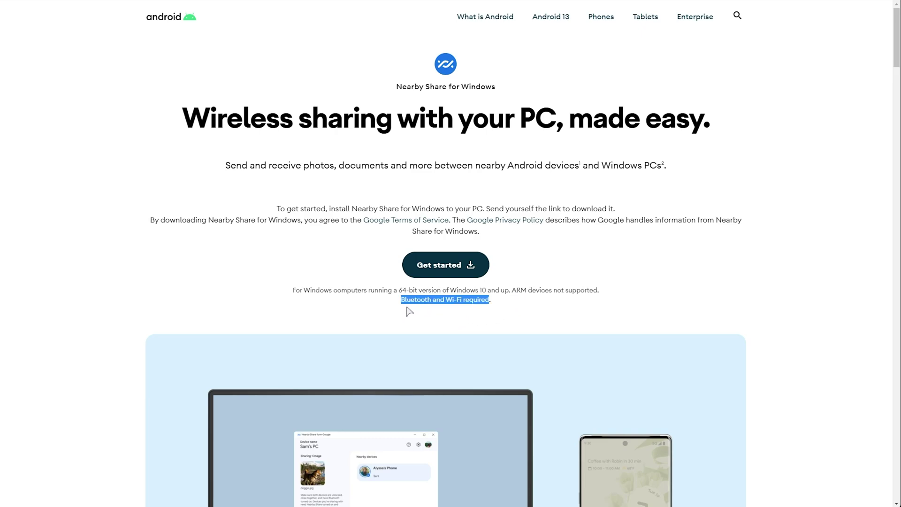
Step: Download and save the Nearby Share for Windows installer
{"action": "left_click", "coordinate": [454, 266]}
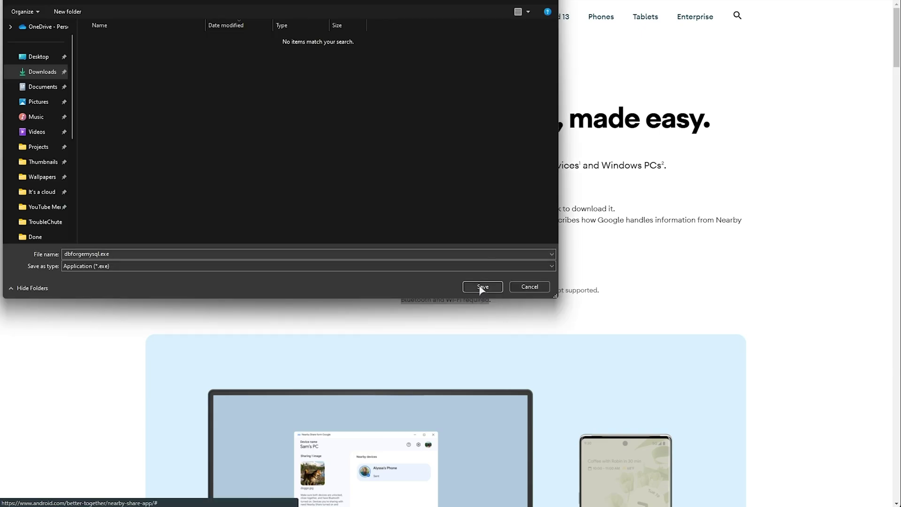
{"action": "left_click", "coordinate": [481, 287]}
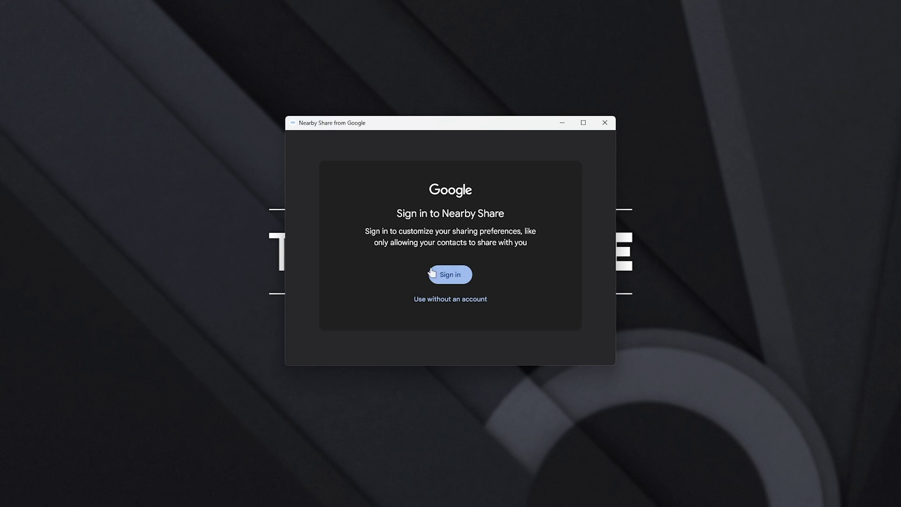
Step: Continue setup without a Google account, keeping TCNO-PC as the visible device name
{"action": "left_click", "coordinate": [451, 299]}
{"action": "left_click", "coordinate": [492, 194]}
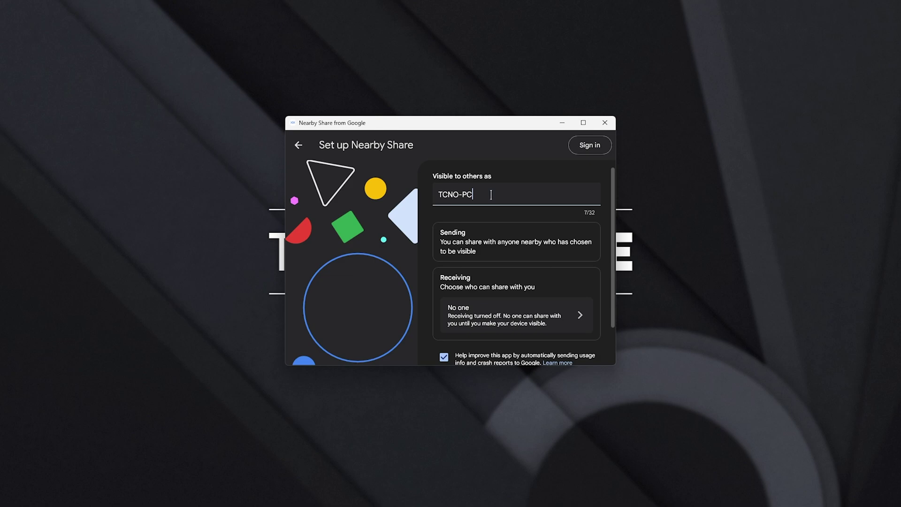
{"action": "key", "text": "ctrl+a"}
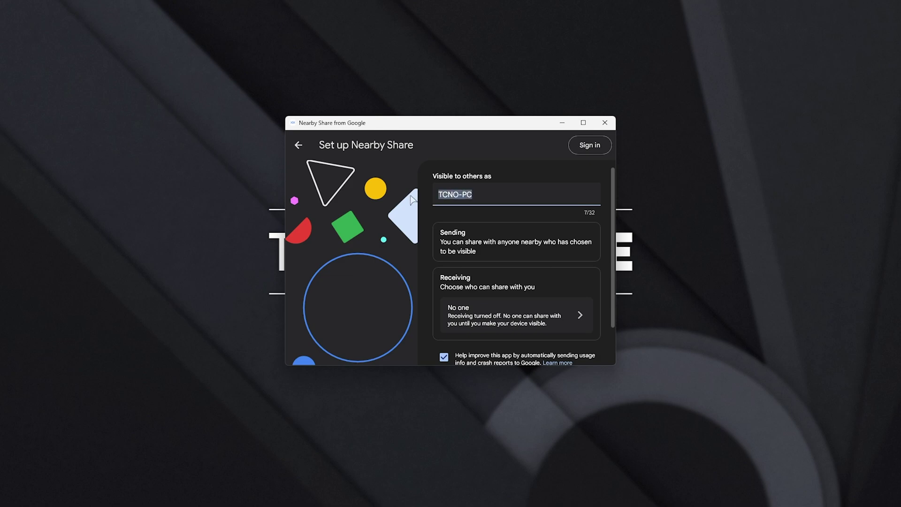
{"action": "left_click", "coordinate": [479, 247]}
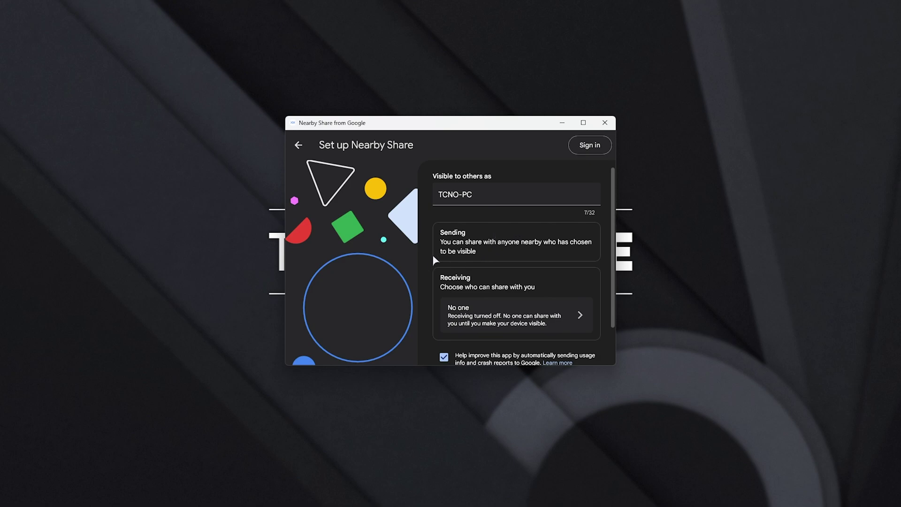
Step: Set receiving to Your devices and sign in with a Google account
{"action": "left_click", "coordinate": [484, 324]}
{"action": "left_click", "coordinate": [380, 207]}
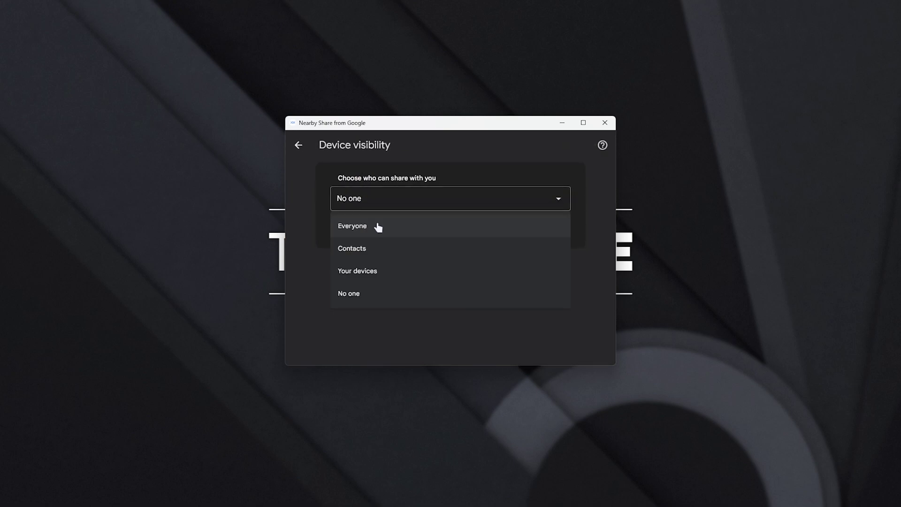
{"action": "left_click", "coordinate": [401, 276]}
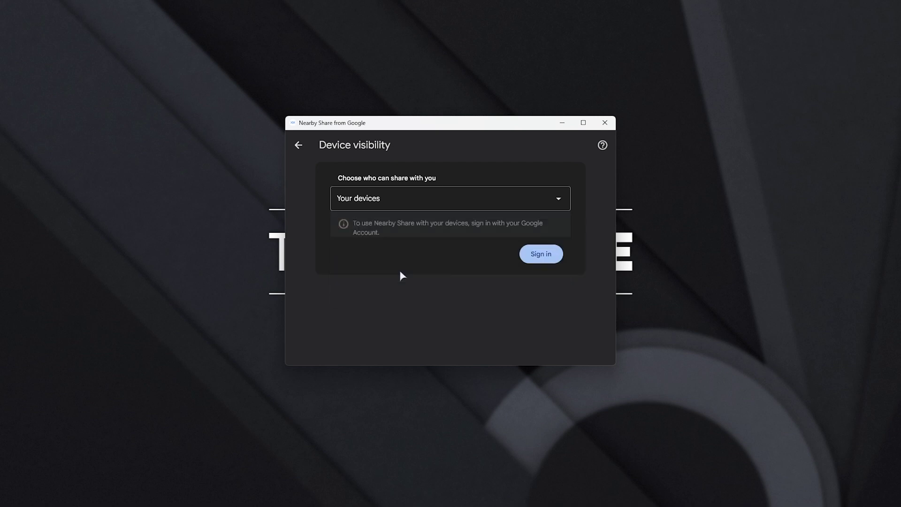
{"action": "left_click", "coordinate": [542, 248]}
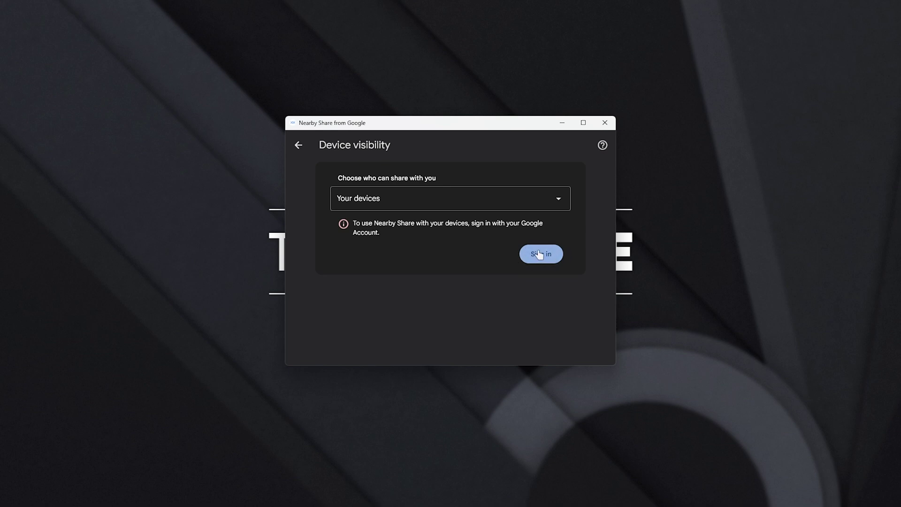
Step: Switch receiving to Everyone, kept on permanently, and finish setup
{"action": "left_click", "coordinate": [394, 206]}
{"action": "left_click", "coordinate": [530, 225]}
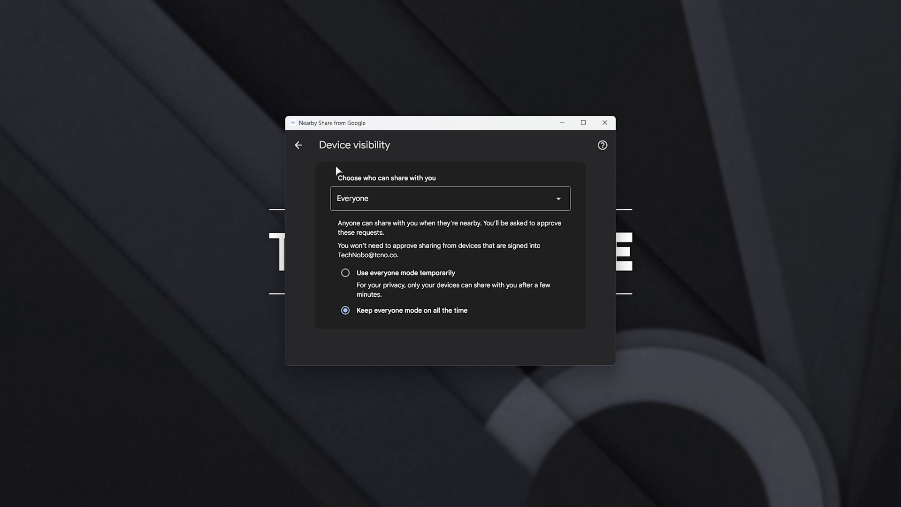
{"action": "left_click", "coordinate": [298, 145]}
{"action": "left_click", "coordinate": [523, 348]}
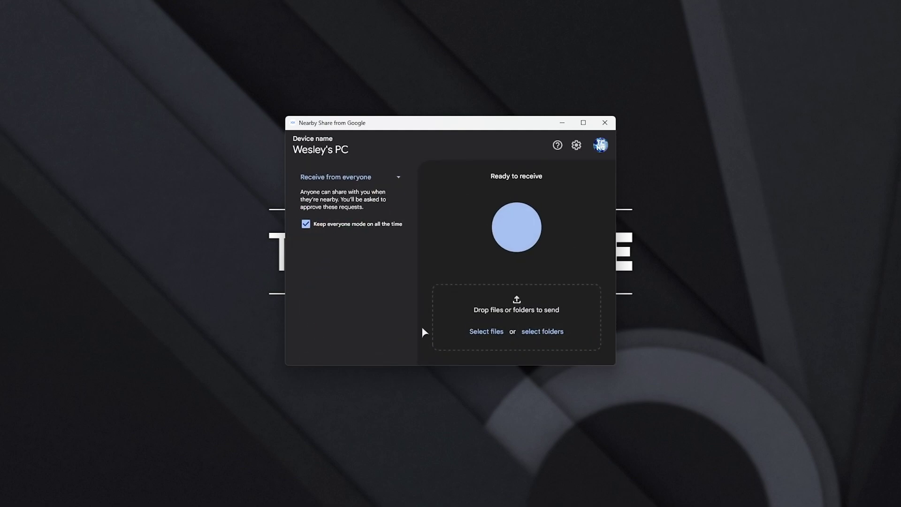
{"action": "left_click", "coordinate": [368, 182]}
{"action": "left_click", "coordinate": [382, 160]}
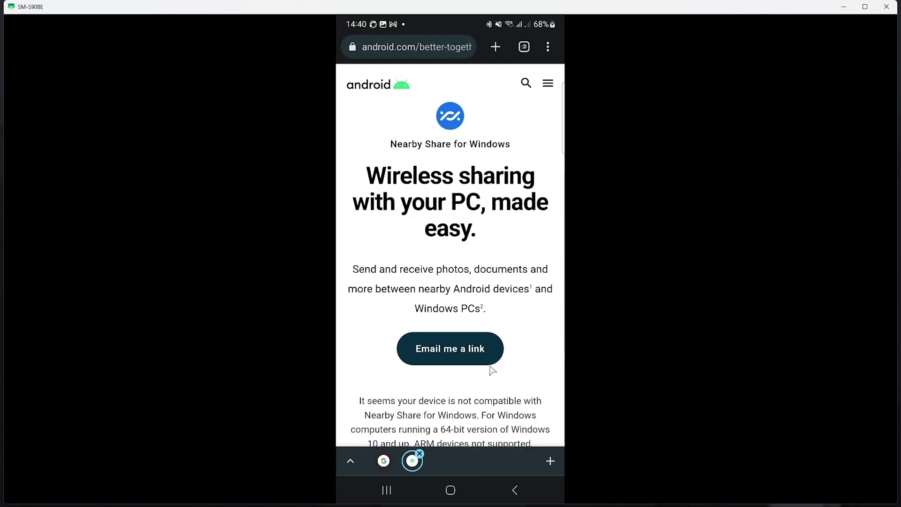
Step: Share the android.com page link from the phone's Chrome through Nearby Share
{"action": "left_click_drag", "start_coordinate": [491, 370], "coordinate": [450, 136]}
{"action": "scroll", "coordinate": [450, 137], "scroll_direction": "up", "scroll_amount": 4}
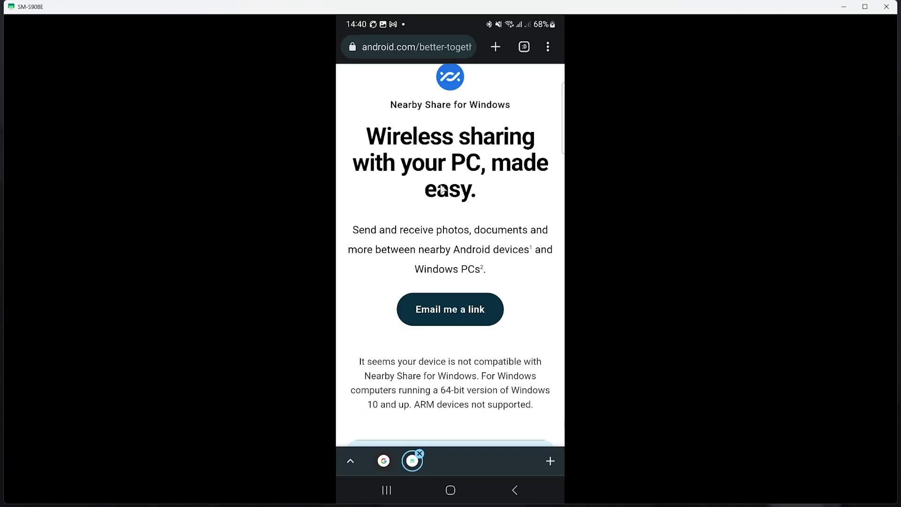
{"action": "left_click", "coordinate": [547, 48]}
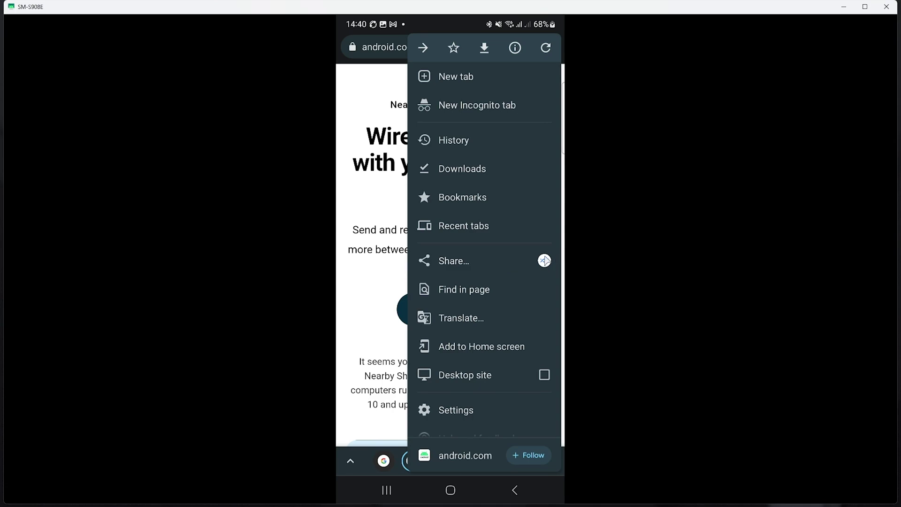
{"action": "left_click", "coordinate": [497, 260]}
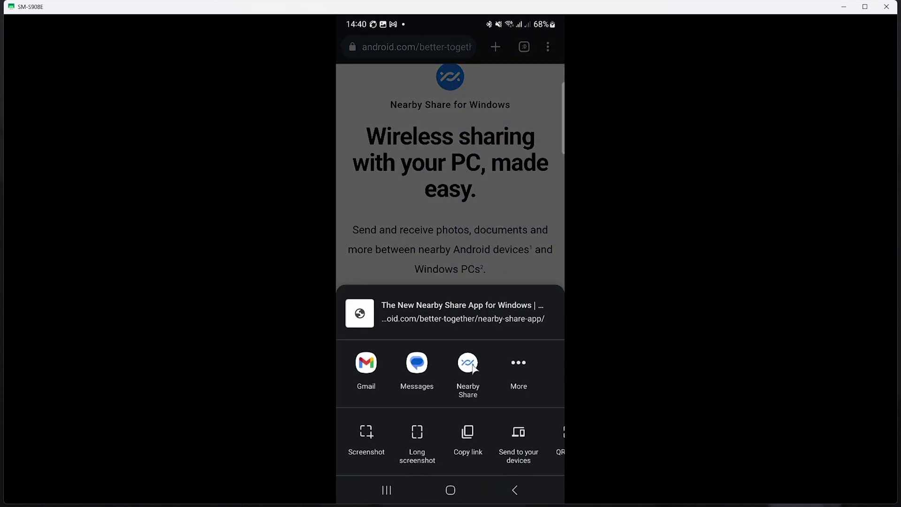
{"action": "left_click", "coordinate": [514, 372]}
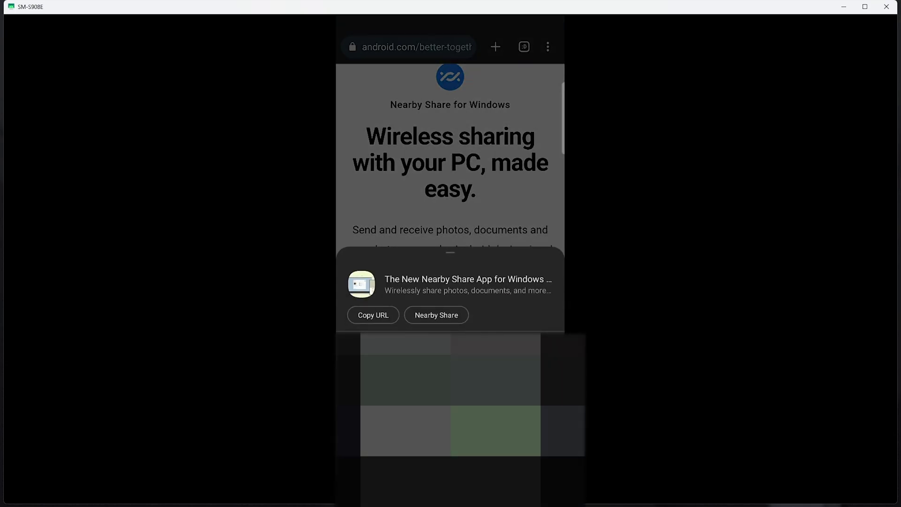
{"action": "left_click", "coordinate": [441, 318]}
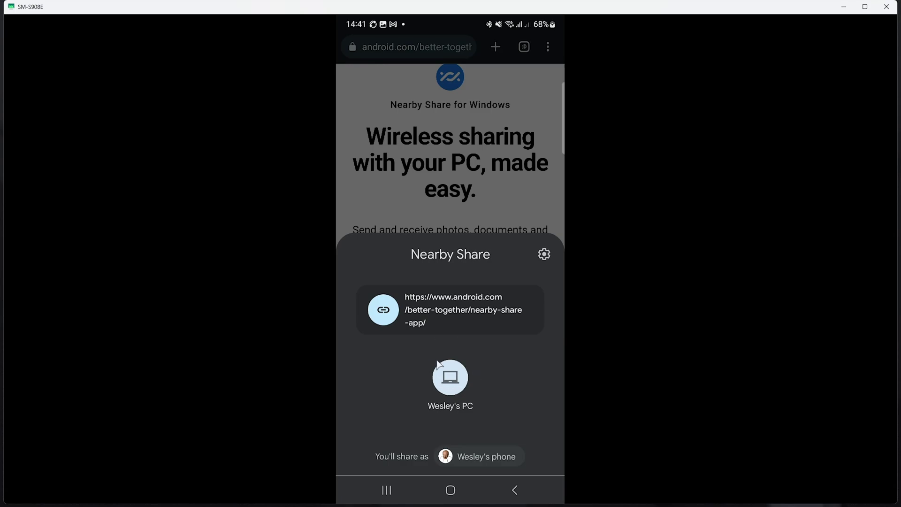
Step: Send the link from the phone to the PC, then accept and open it on the PC
{"action": "left_click_drag", "start_coordinate": [10, 111], "coordinate": [704, 75]}
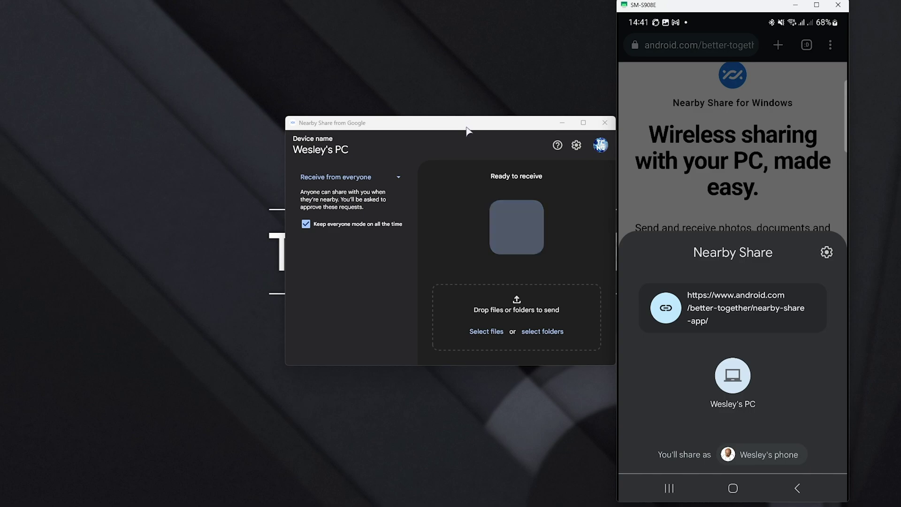
{"action": "left_click", "coordinate": [738, 367]}
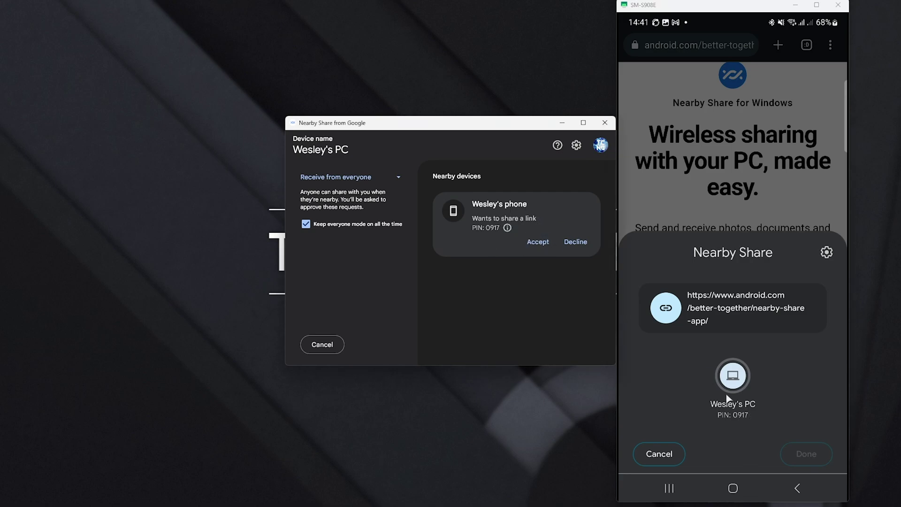
{"action": "left_click", "coordinate": [536, 243]}
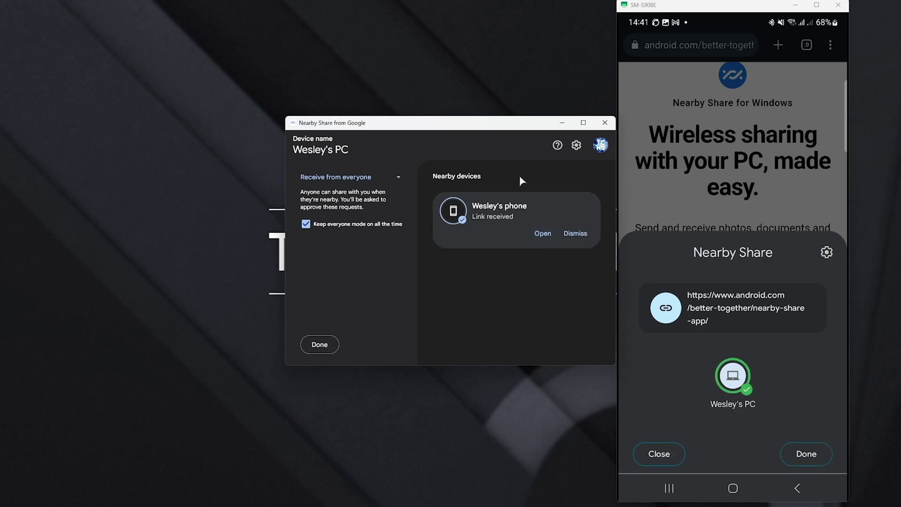
{"action": "left_click", "coordinate": [543, 233]}
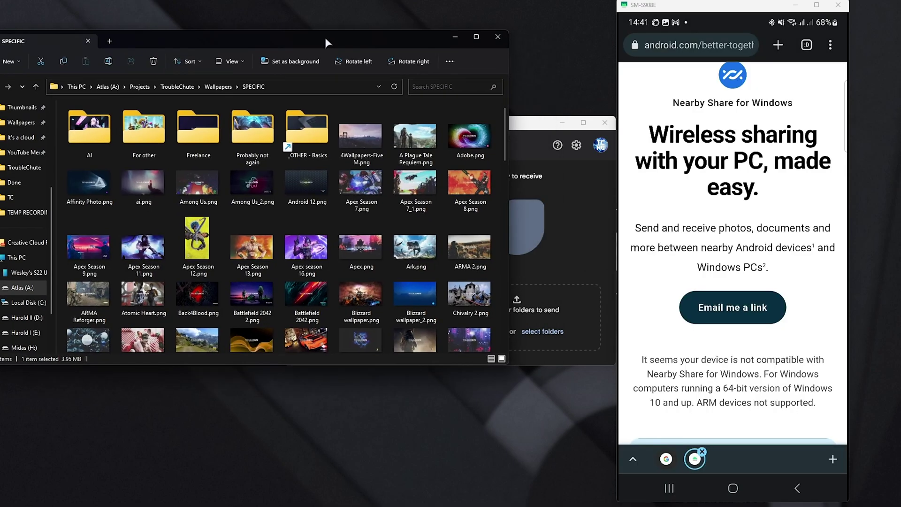
Step: Drop Osu 2.png from File Explorer into Nearby Share to start sending it
{"action": "left_click_drag", "start_coordinate": [325, 38], "coordinate": [256, 34]}
{"action": "scroll", "coordinate": [345, 220], "scroll_direction": "down", "scroll_amount": 15}
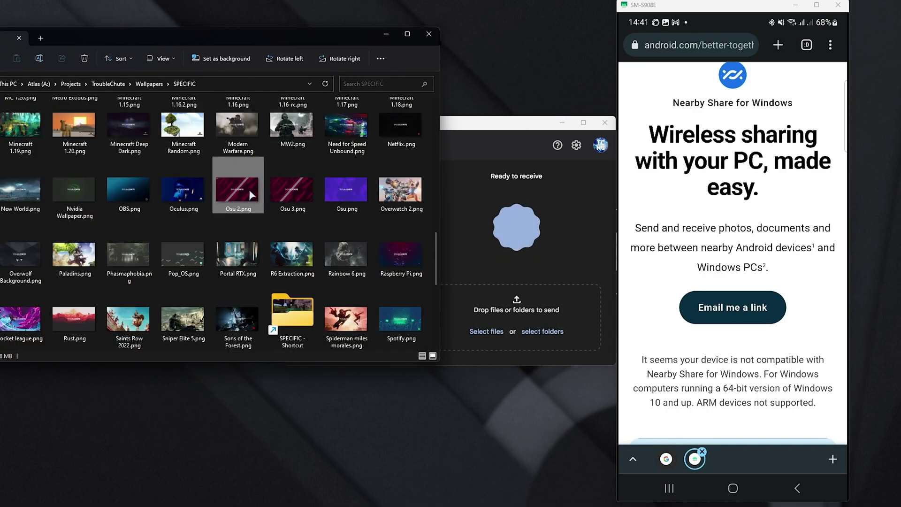
{"action": "left_click_drag", "start_coordinate": [222, 198], "coordinate": [539, 235]}
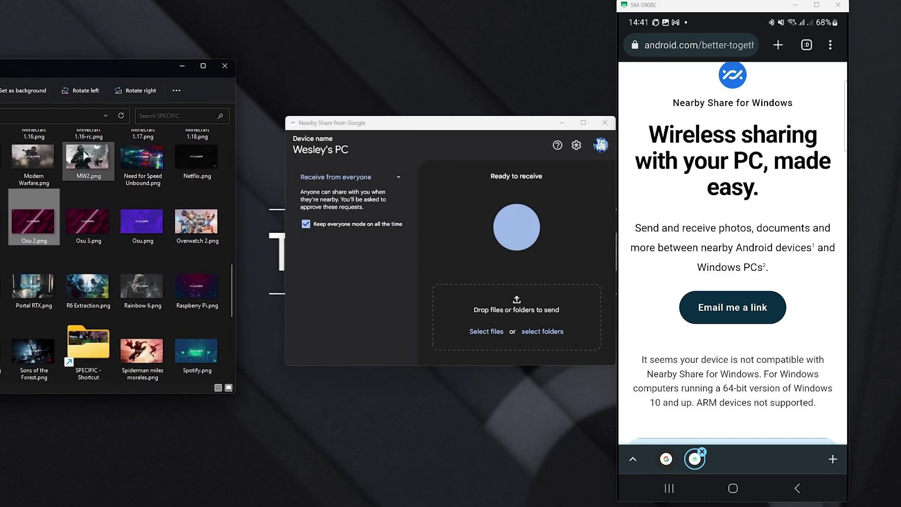
{"action": "left_click_drag", "start_coordinate": [33, 221], "coordinate": [467, 229]}
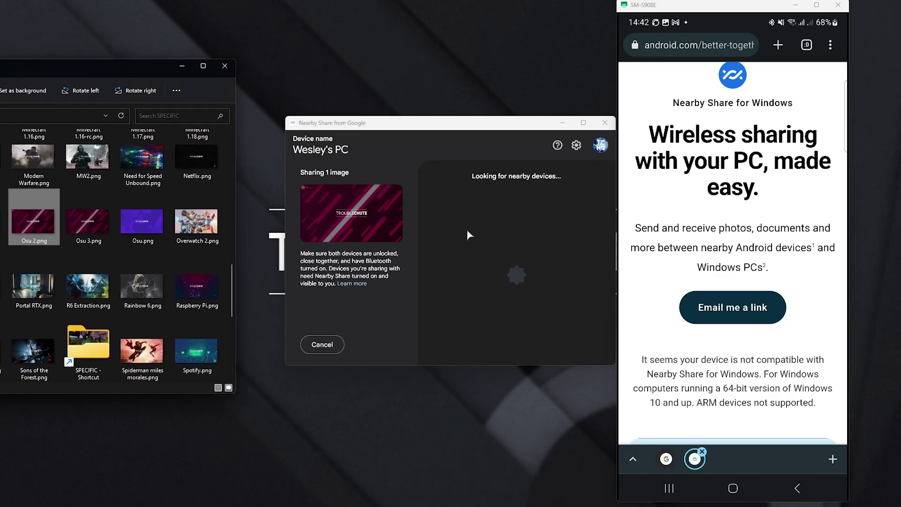
{"action": "left_click", "coordinate": [182, 65]}
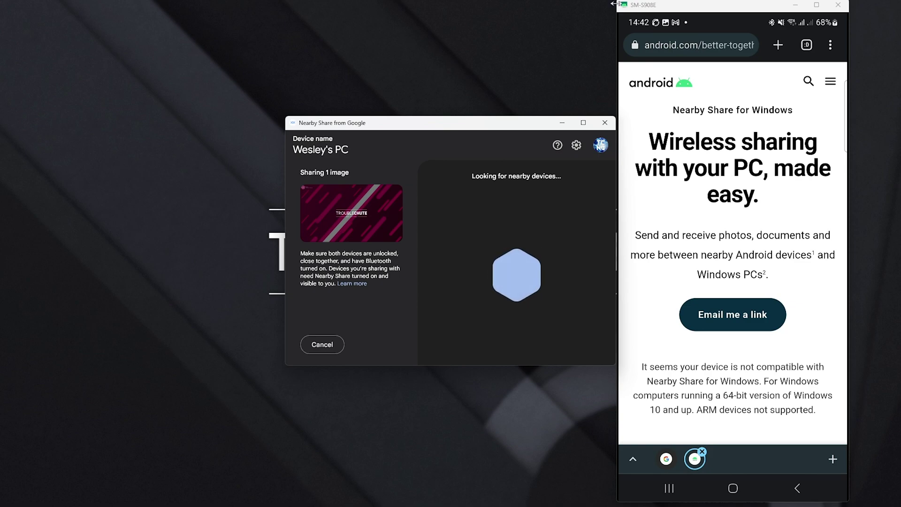
Step: Widen the phone mirror and go to the phone's Settings > Connected devices > Quick Share
{"action": "left_click_drag", "start_coordinate": [613, 4], "coordinate": [4, 28]}
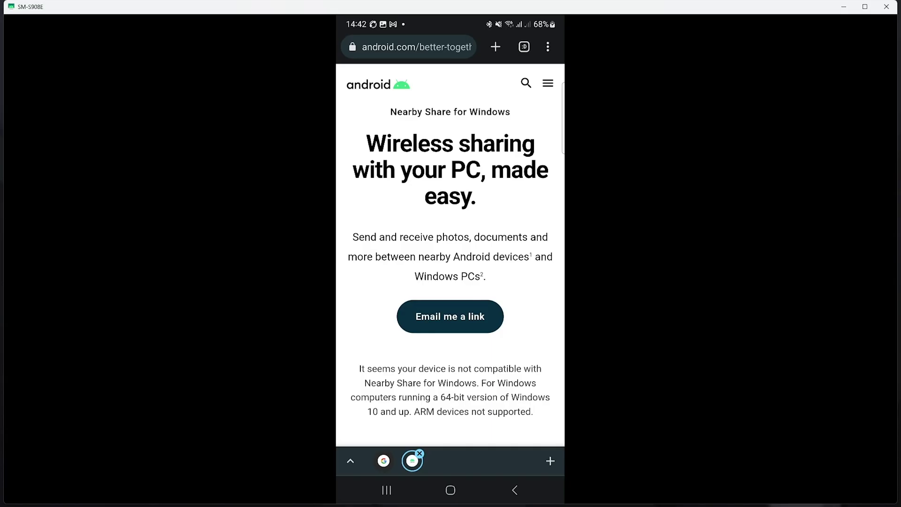
{"action": "left_click_drag", "start_coordinate": [521, 28], "coordinate": [552, 327]}
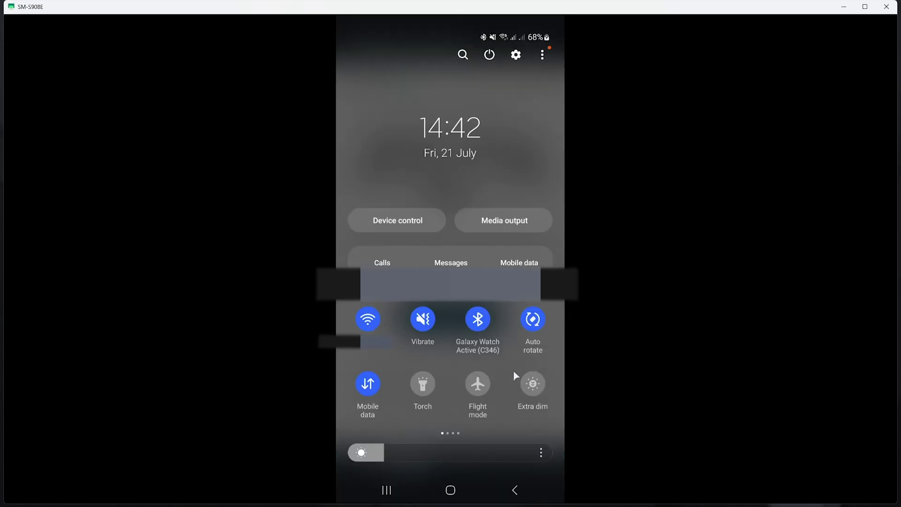
{"action": "left_click_drag", "start_coordinate": [449, 367], "coordinate": [364, 362]}
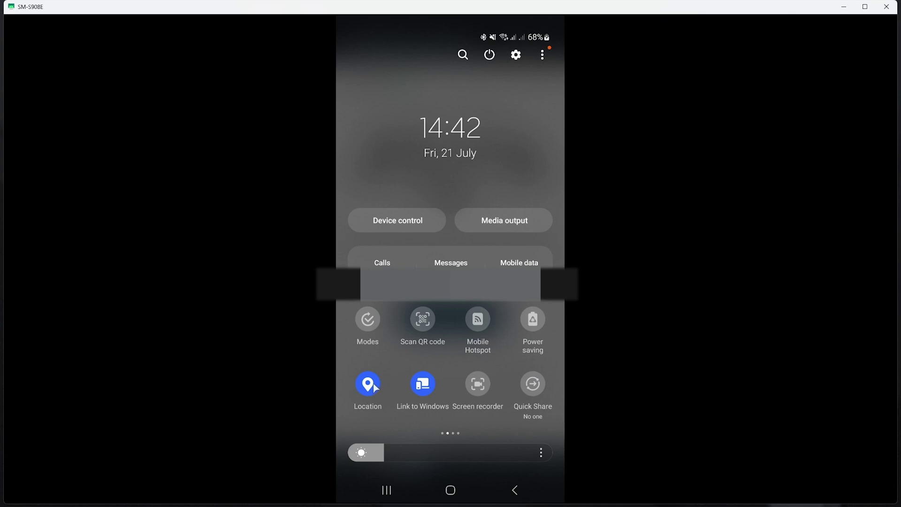
{"action": "left_click", "coordinate": [516, 55]}
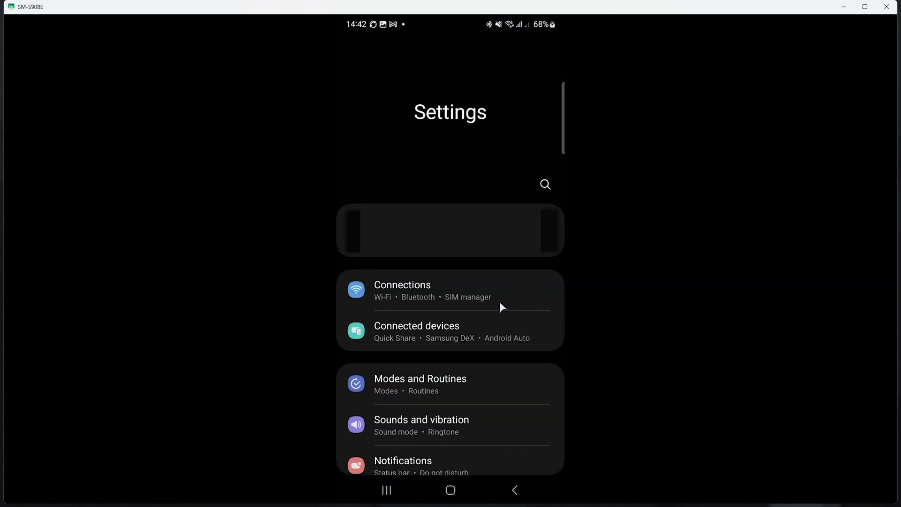
{"action": "left_click", "coordinate": [441, 334]}
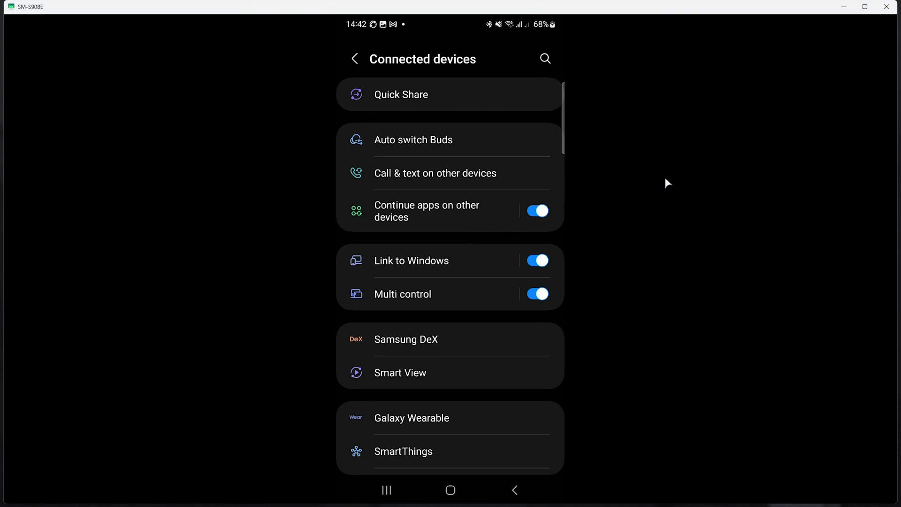
{"action": "left_click", "coordinate": [453, 93]}
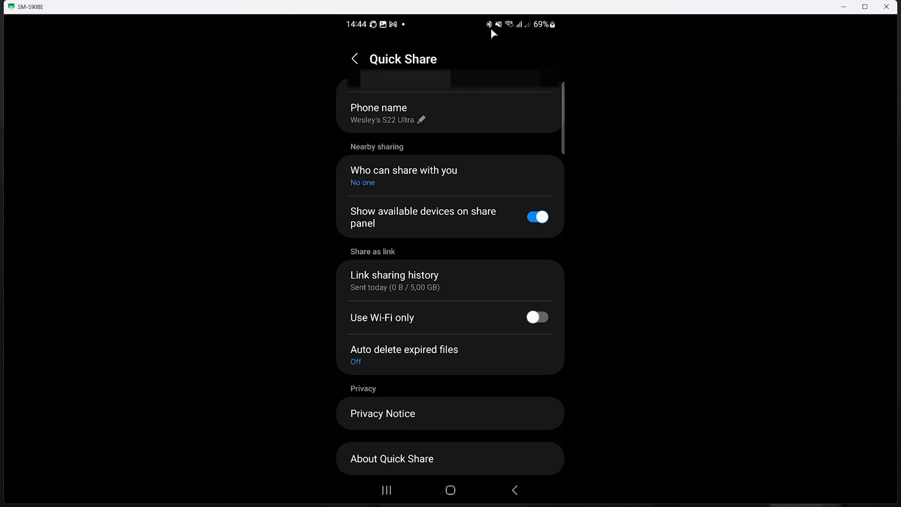
Step: Set the phone's Nearby Share visibility to Your devices from its quick settings tile
{"action": "left_click_drag", "start_coordinate": [491, 28], "coordinate": [410, 353]}
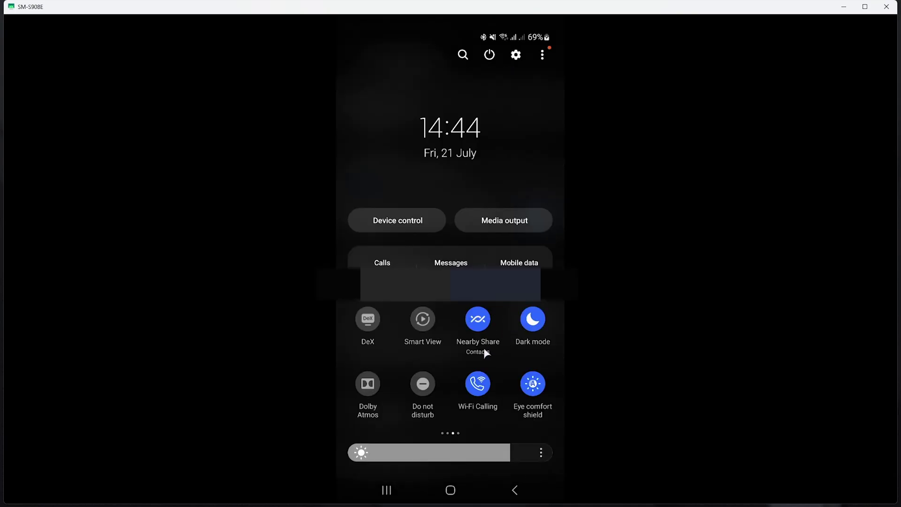
{"action": "left_click_drag", "start_coordinate": [460, 338], "coordinate": [336, 376]}
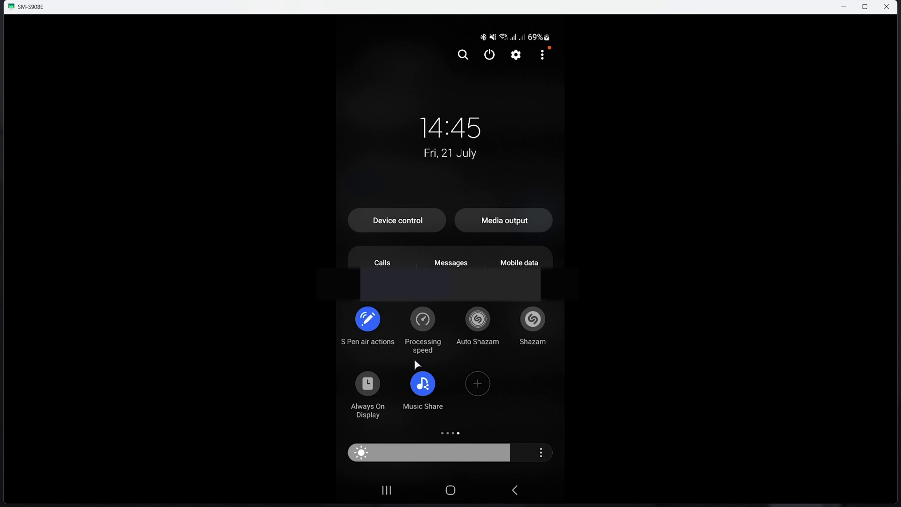
{"action": "left_click_drag", "start_coordinate": [421, 365], "coordinate": [511, 353]}
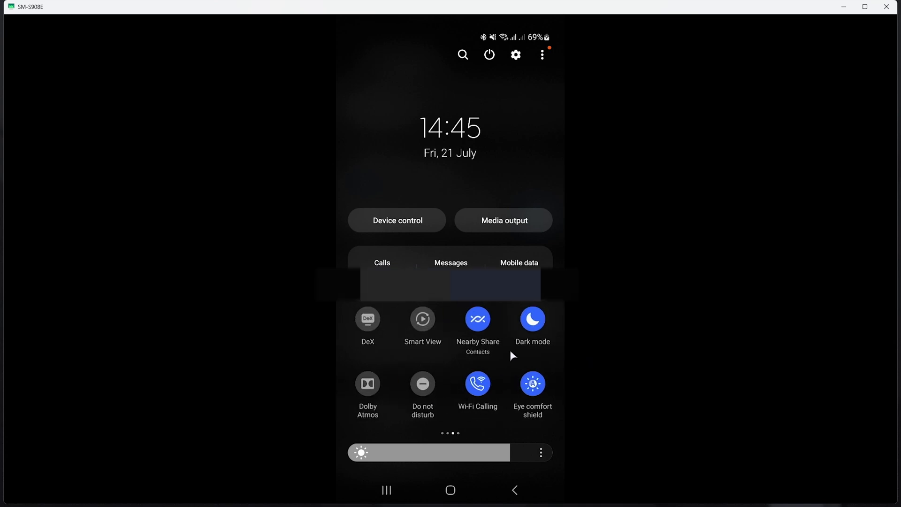
{"action": "left_click", "coordinate": [477, 349]}
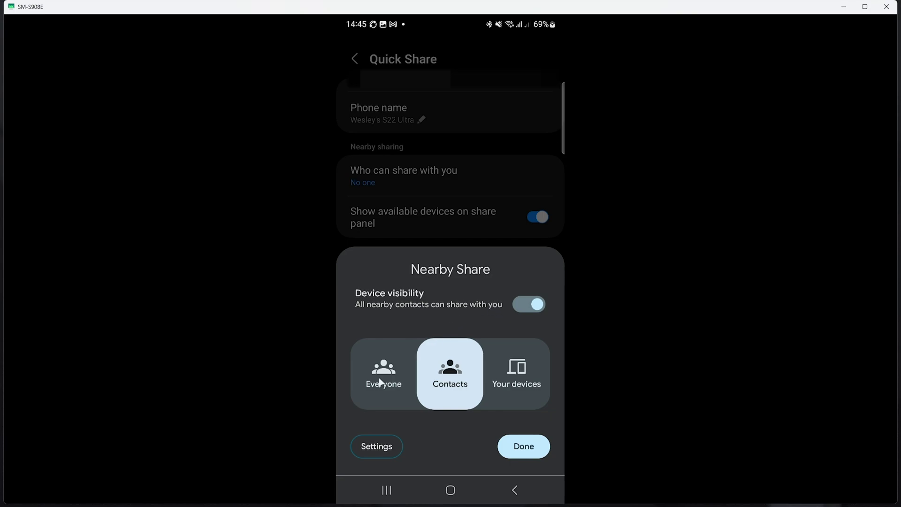
{"action": "left_click", "coordinate": [499, 370]}
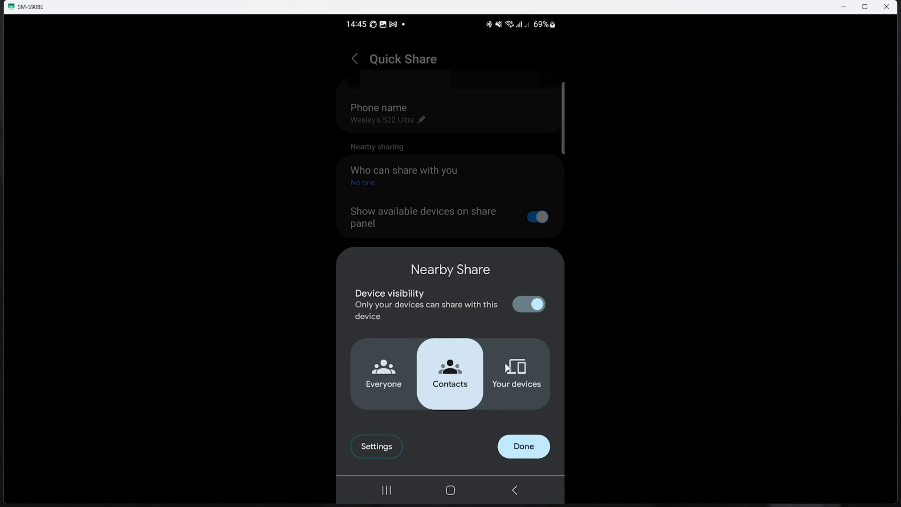
Step: Show the Data usage choices in the phone's full Nearby Share settings
{"action": "left_click", "coordinate": [392, 444]}
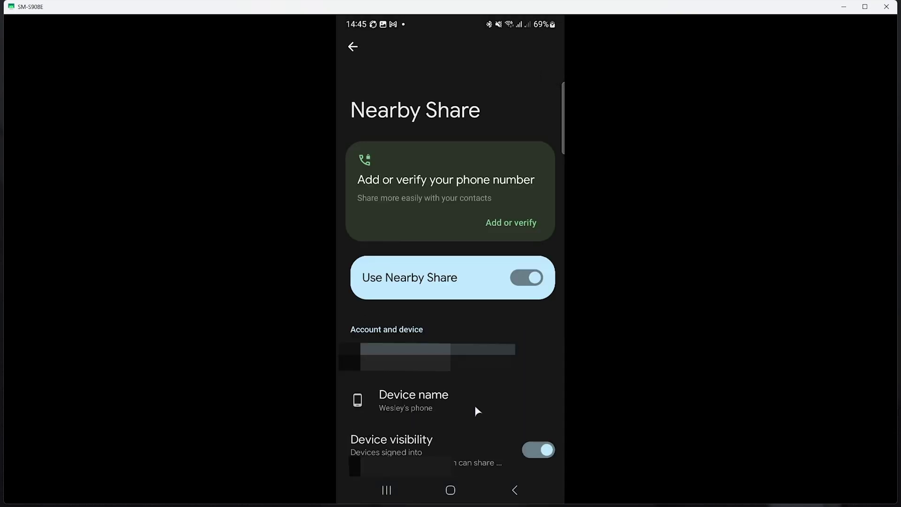
{"action": "left_click_drag", "start_coordinate": [478, 402], "coordinate": [373, 283]}
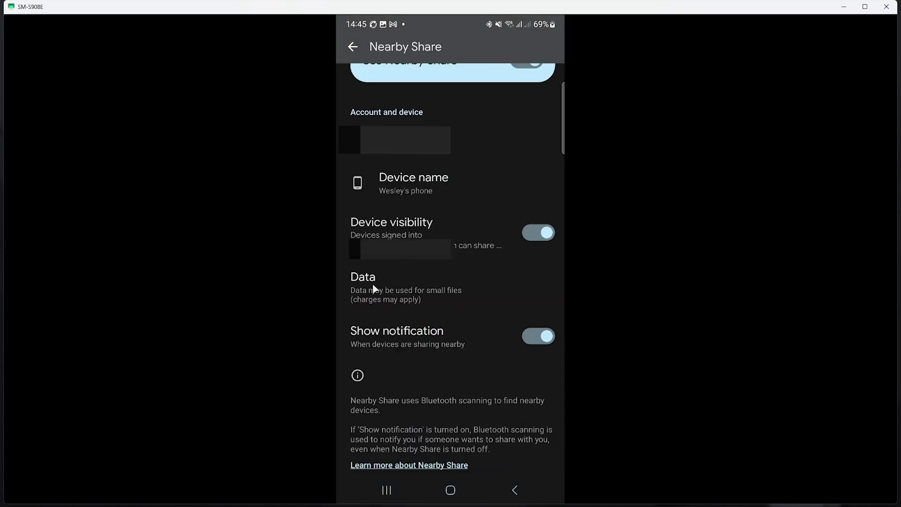
{"action": "left_click", "coordinate": [407, 291]}
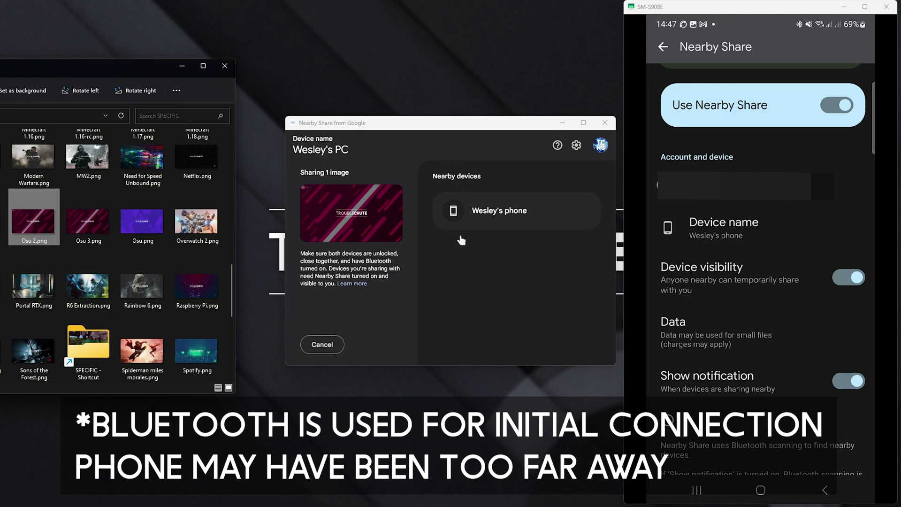
Step: Send Osu 2.png to the phone and accept it on the phone
{"action": "left_click", "coordinate": [485, 228]}
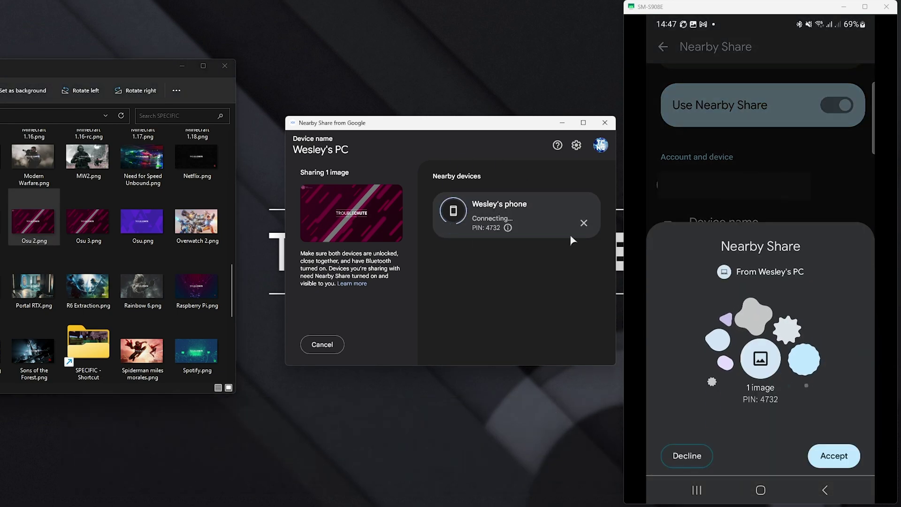
{"action": "left_click", "coordinate": [827, 456]}
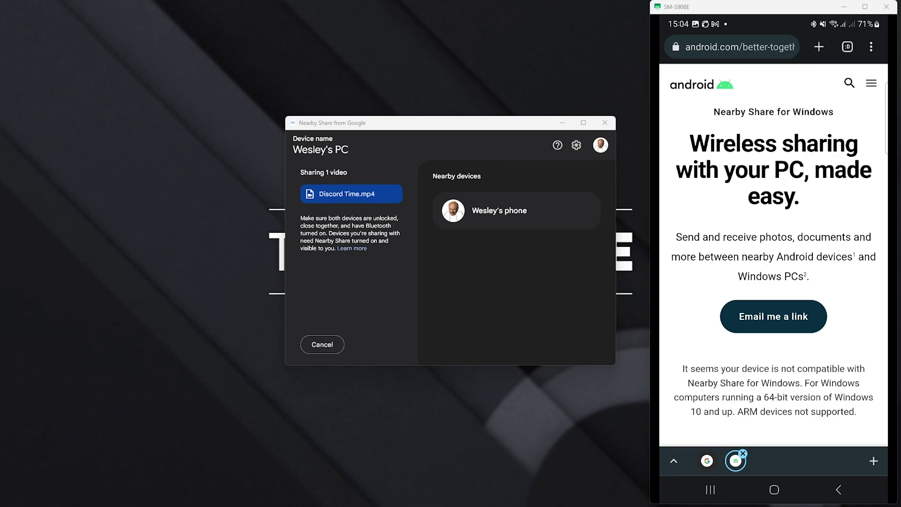
Step: Add a Sons of the Forest clip to Discord Time.mp4 and send both videos to the phone
{"action": "left_click_drag", "start_coordinate": [500, 360], "coordinate": [481, 247]}
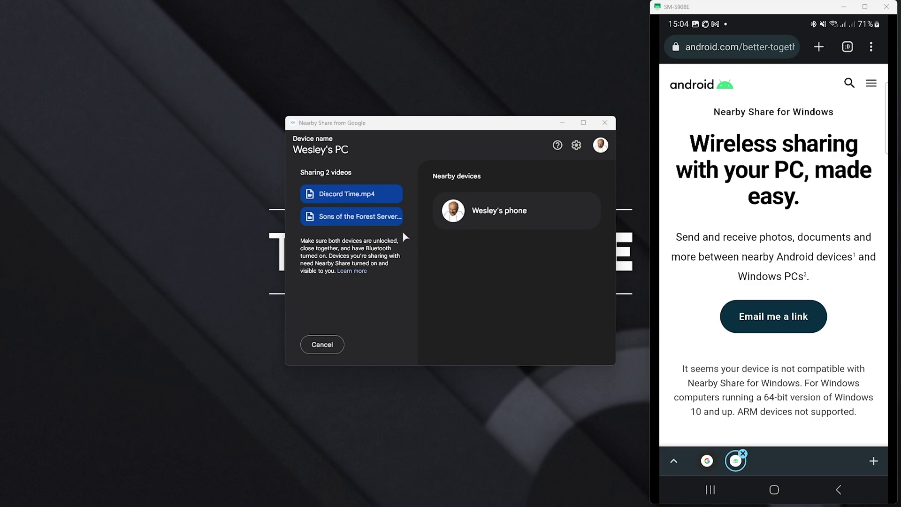
{"action": "left_click", "coordinate": [494, 219]}
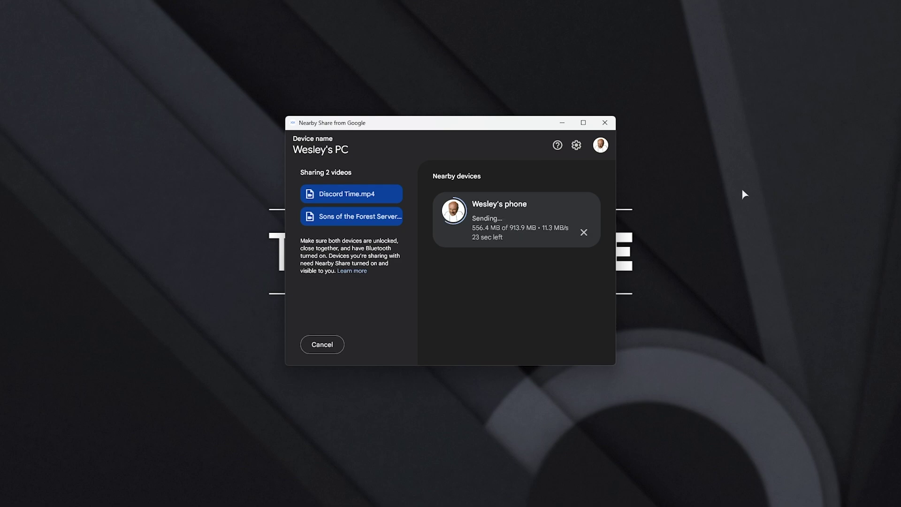
Step: Cancel the video transfer, then quit Nearby Share from its system tray icon
{"action": "left_click", "coordinate": [586, 234]}
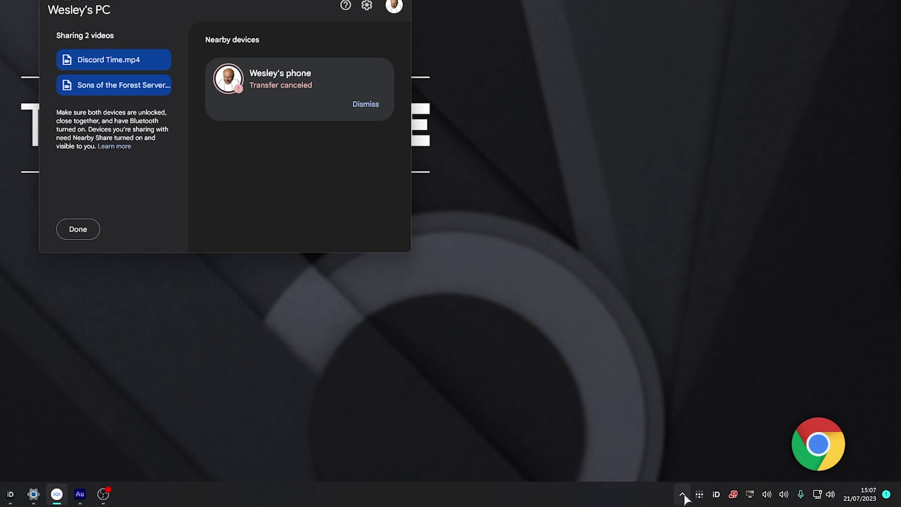
{"action": "left_click", "coordinate": [683, 494]}
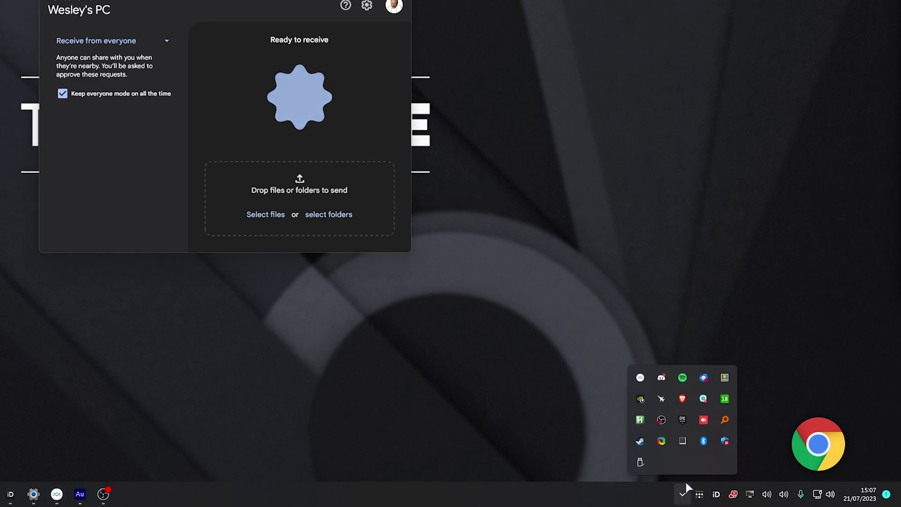
{"action": "right_click", "coordinate": [641, 379]}
{"action": "left_click", "coordinate": [653, 381]}
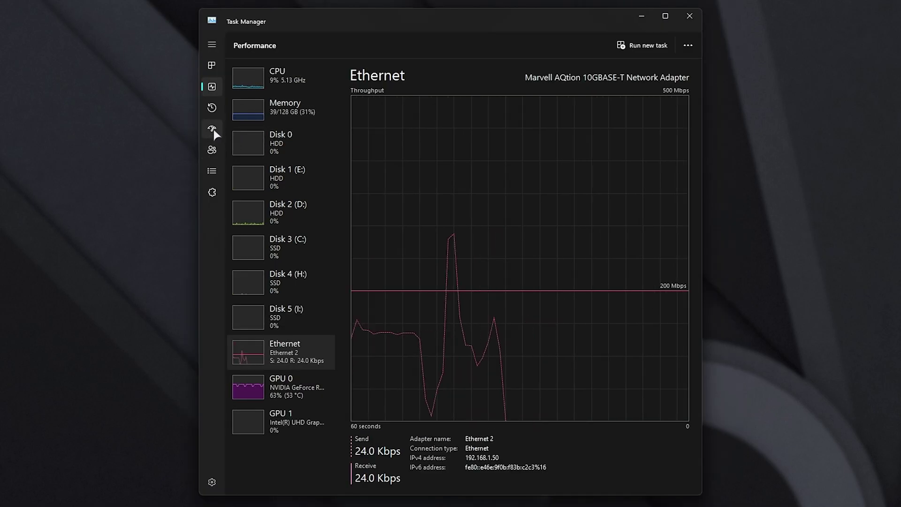
Step: Set nearby_share_launcher.exe to Disabled in Task Manager's Startup apps list
{"action": "left_click", "coordinate": [214, 133]}
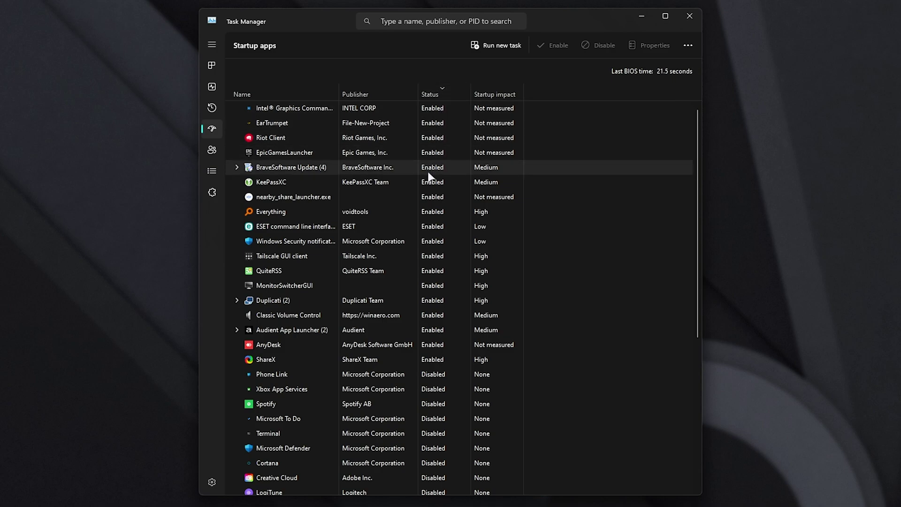
{"action": "left_click", "coordinate": [399, 200]}
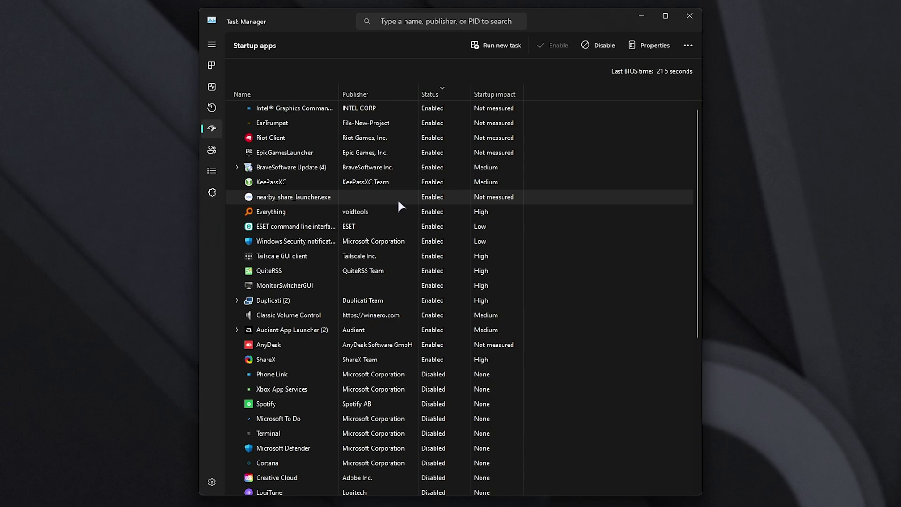
{"action": "right_click", "coordinate": [389, 193]}
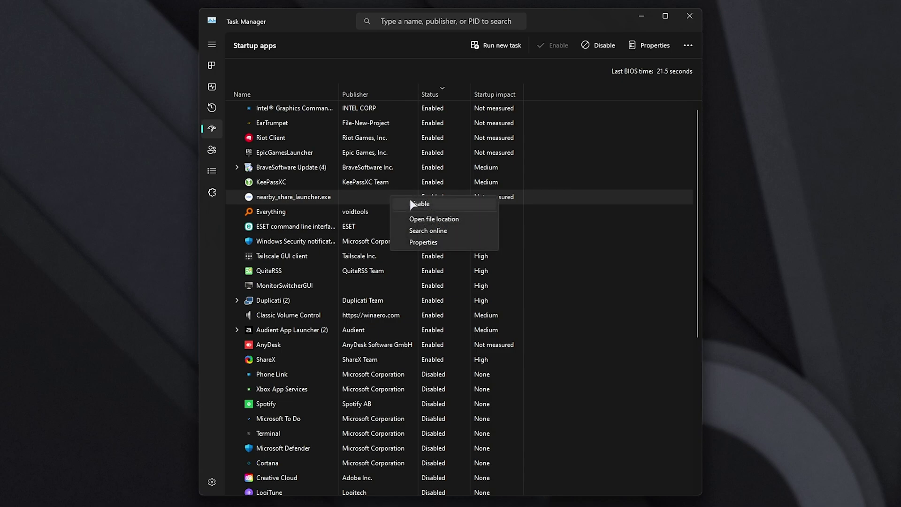
{"action": "left_click", "coordinate": [414, 205]}
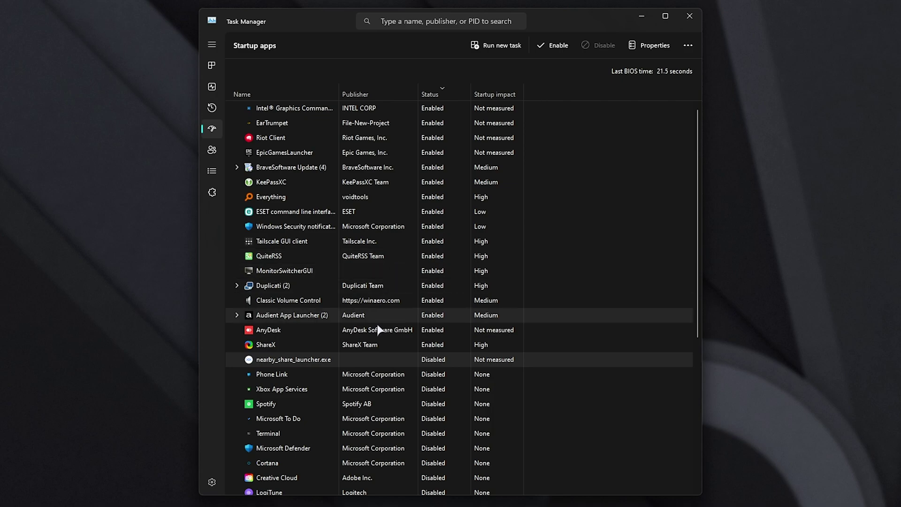
{"action": "right_click", "coordinate": [380, 357]}
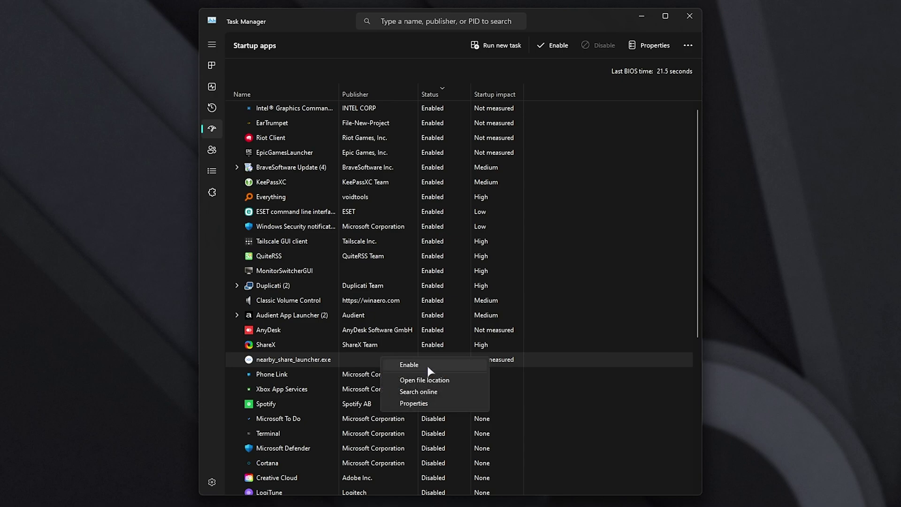